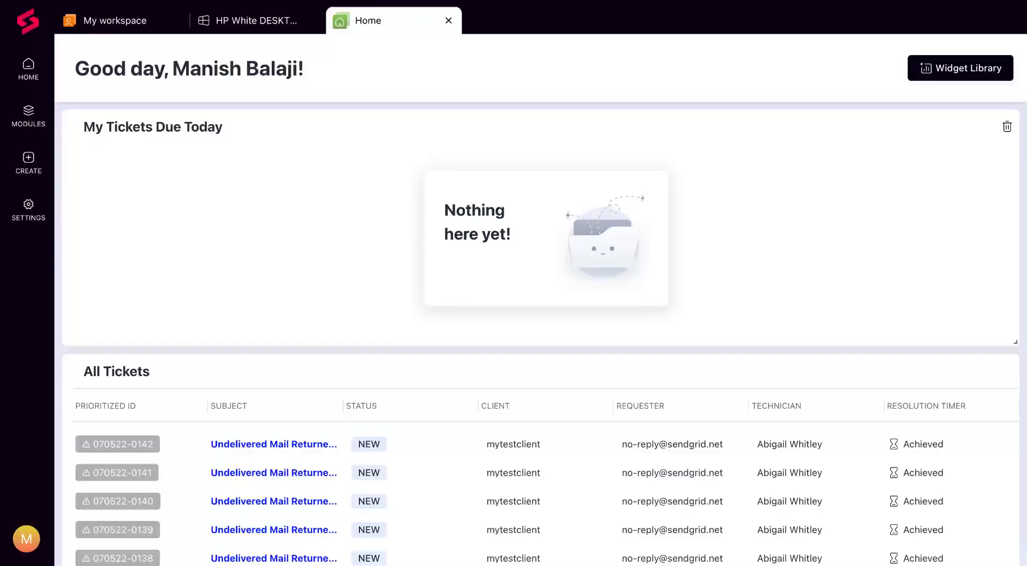
- Create a new software bundle in the settings and name it "The designer bundle"
{"action": "left_click", "coordinate": [36, 220]}
{"action": "scroll", "coordinate": [251, 411], "scroll_direction": "down", "scroll_amount": 10}
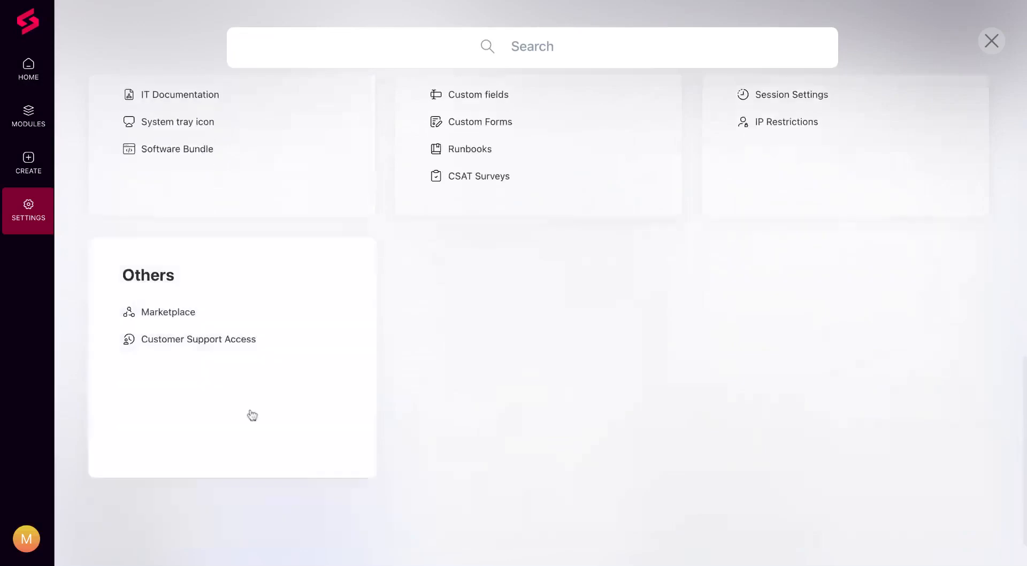
{"action": "left_click", "coordinate": [182, 149]}
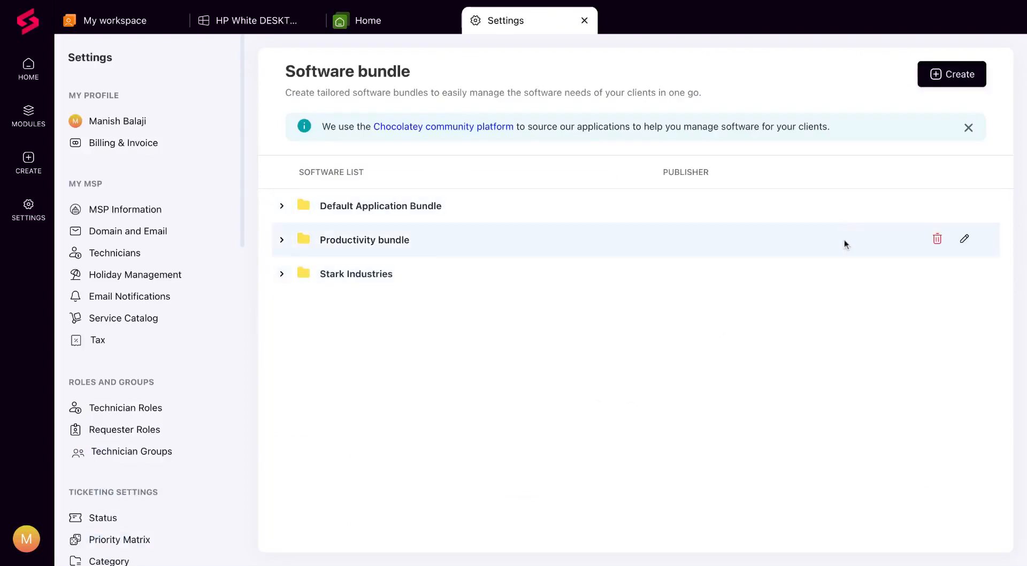
{"action": "left_click", "coordinate": [960, 76]}
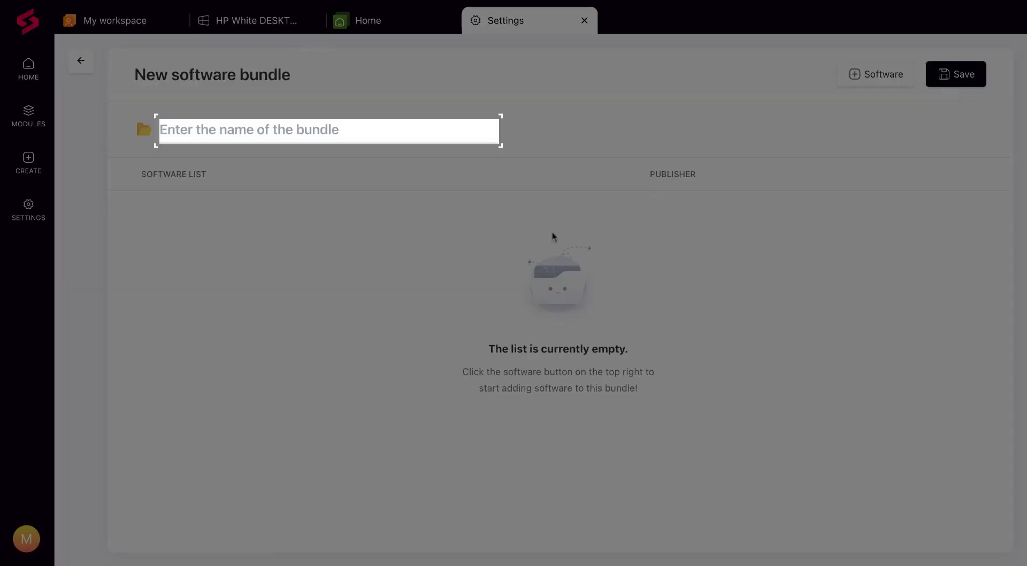
{"action": "type", "text": "The designer bundle"}
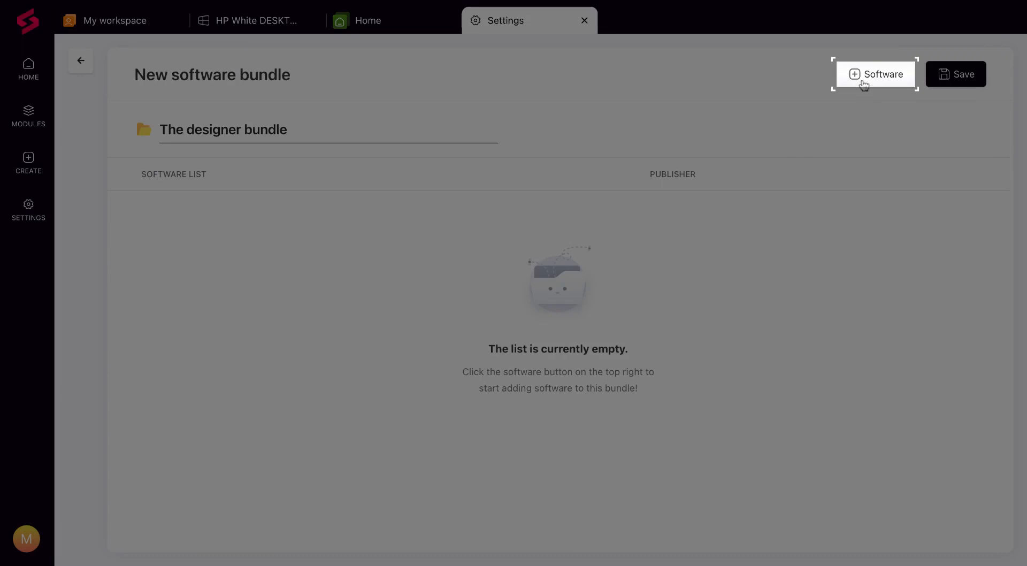
- Add Figma, 4K Video Downloader (Install), Amazon Photos (Install) and Google Photos Backup (Install) to the new bundle and save it
{"action": "left_click", "coordinate": [864, 84]}
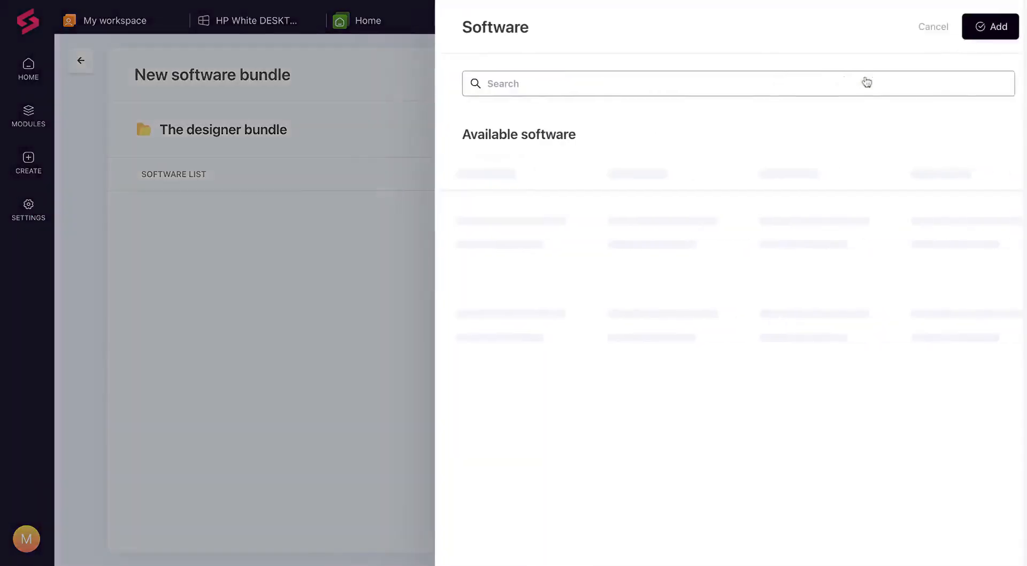
{"action": "left_click", "coordinate": [644, 89]}
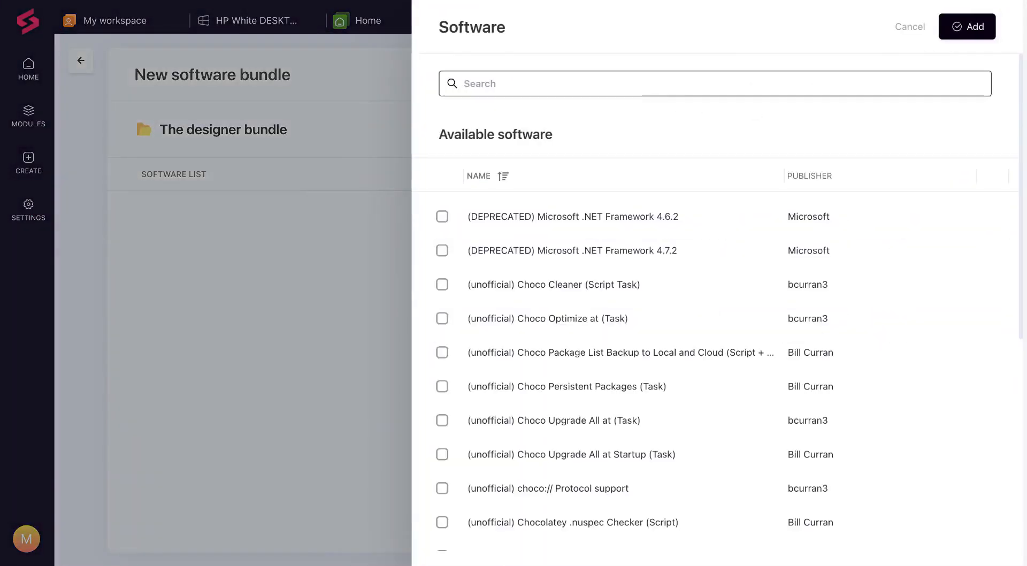
{"action": "type", "text": "figma"}
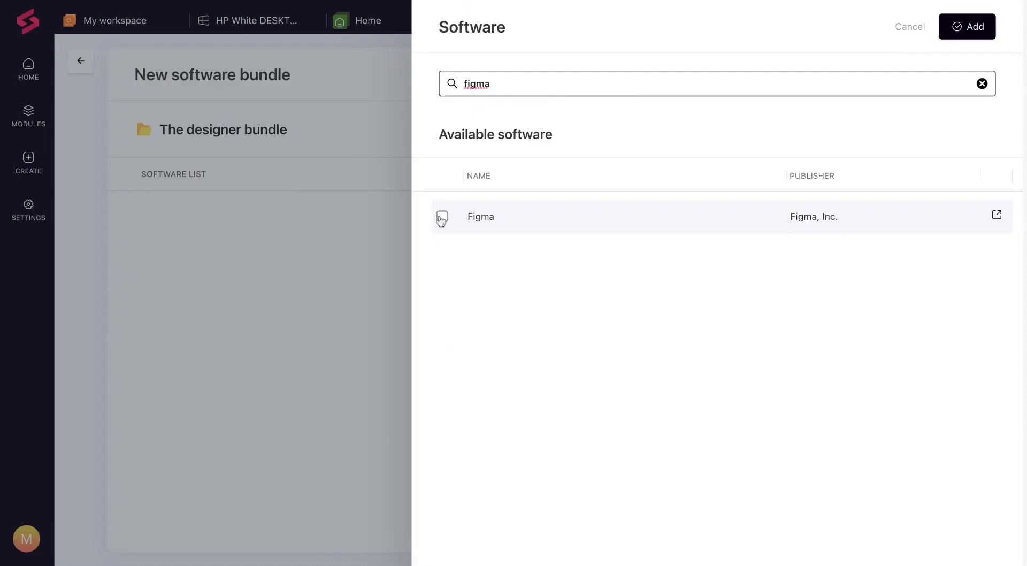
{"action": "left_click", "coordinate": [442, 218]}
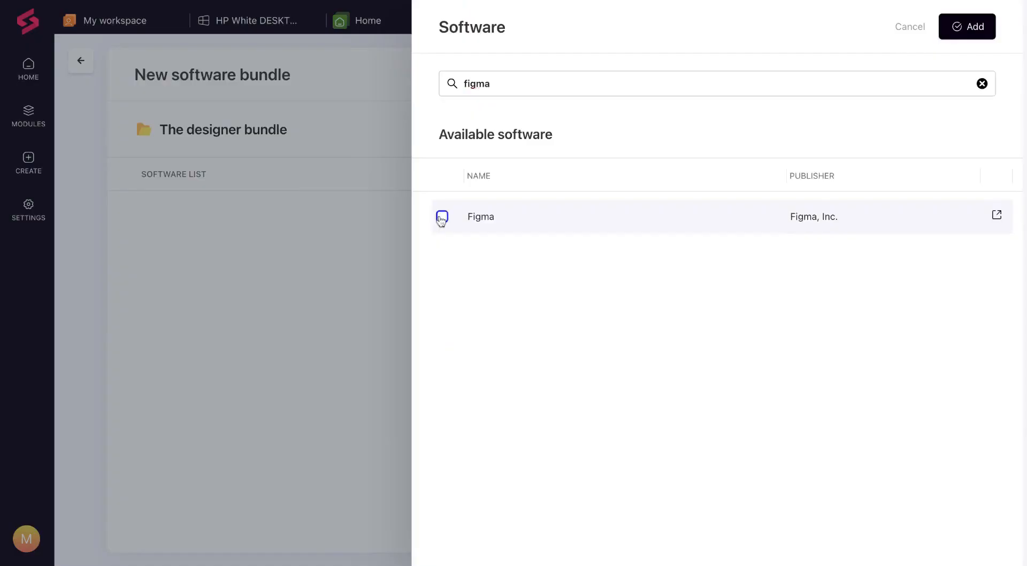
{"action": "double_click", "coordinate": [542, 91]}
{"action": "key", "text": "BackSpace"}
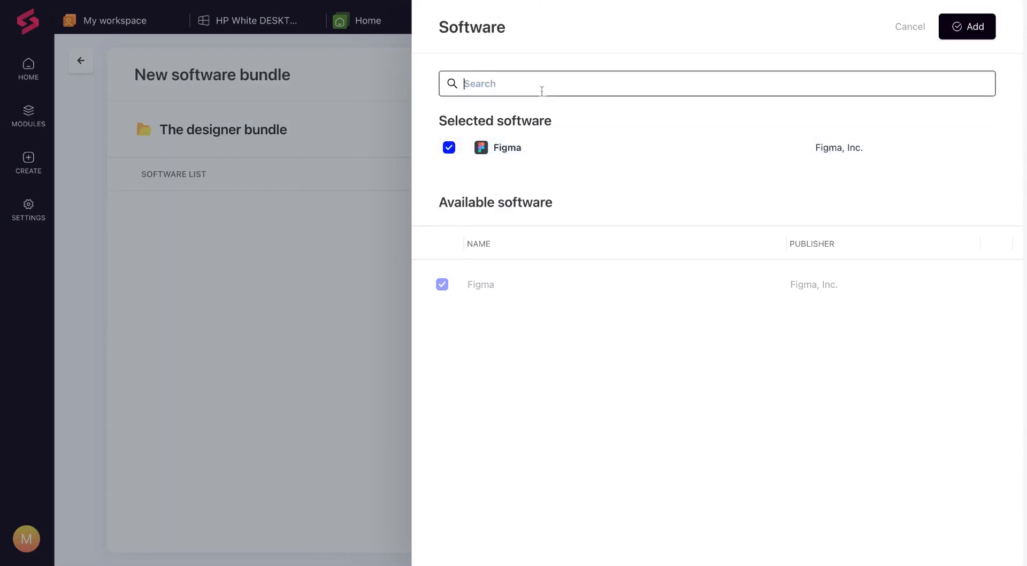
{"action": "type", "text": "4k video"}
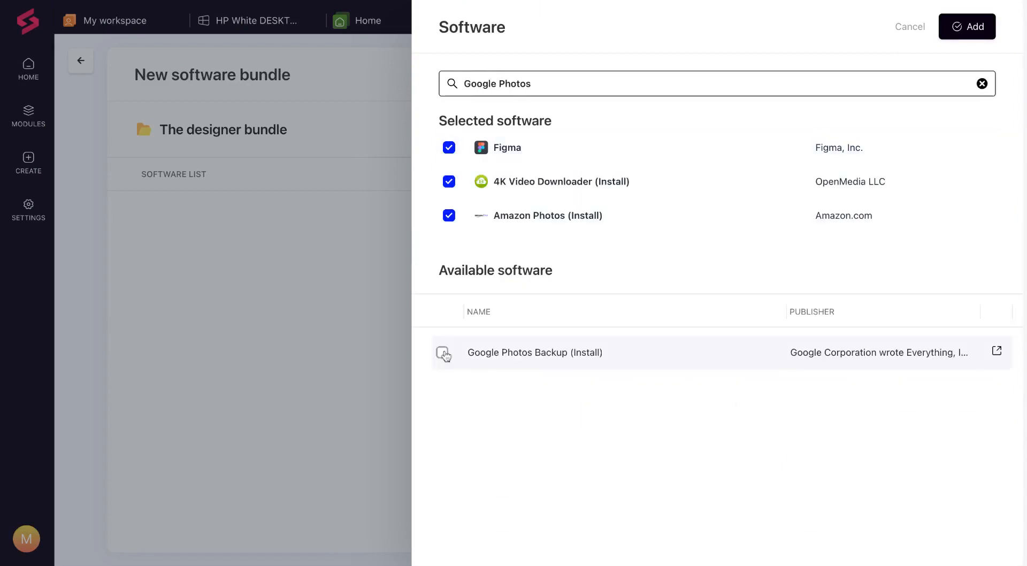
{"action": "left_click", "coordinate": [443, 353]}
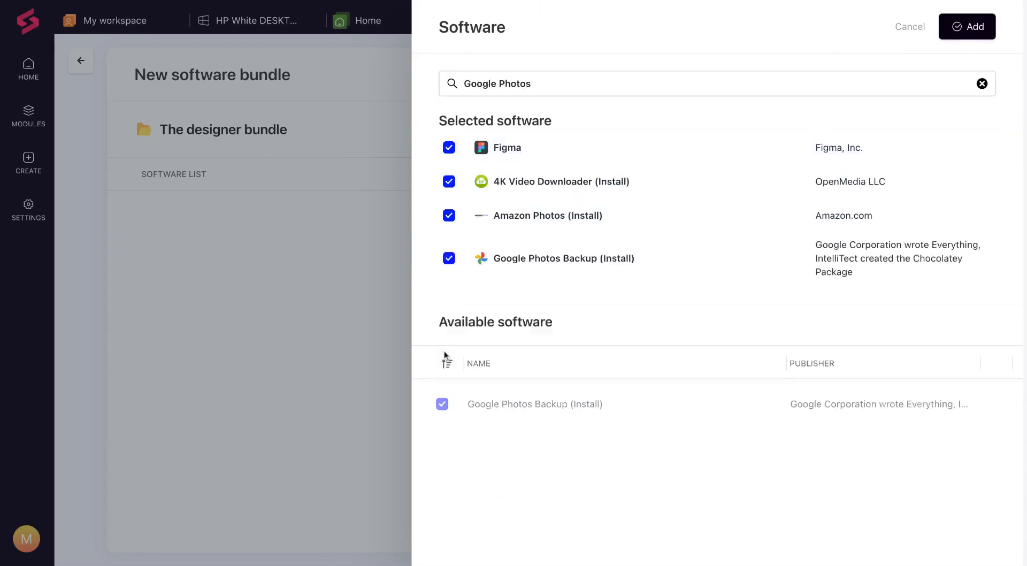
{"action": "left_click", "coordinate": [978, 29]}
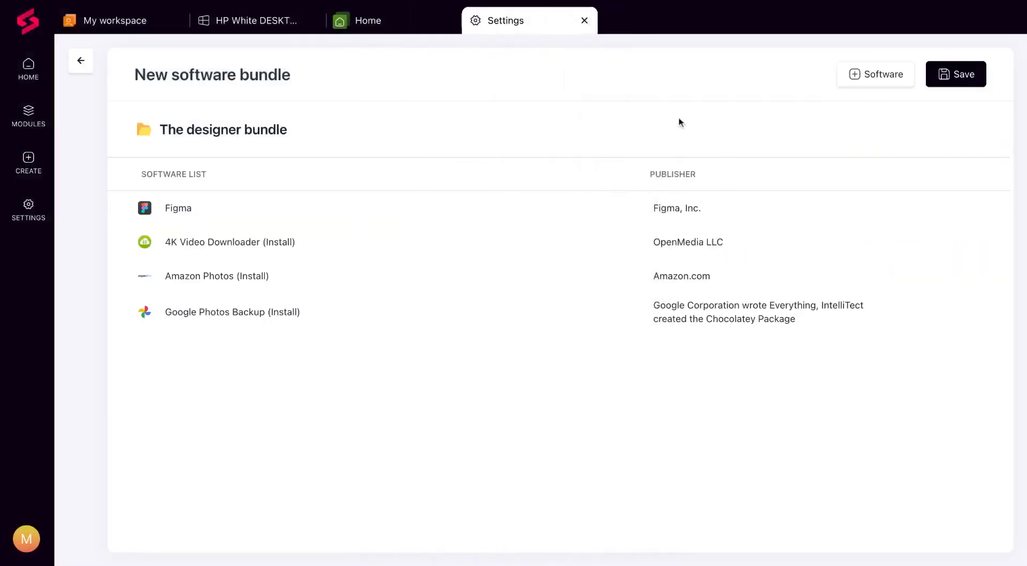
{"action": "left_click", "coordinate": [961, 79]}
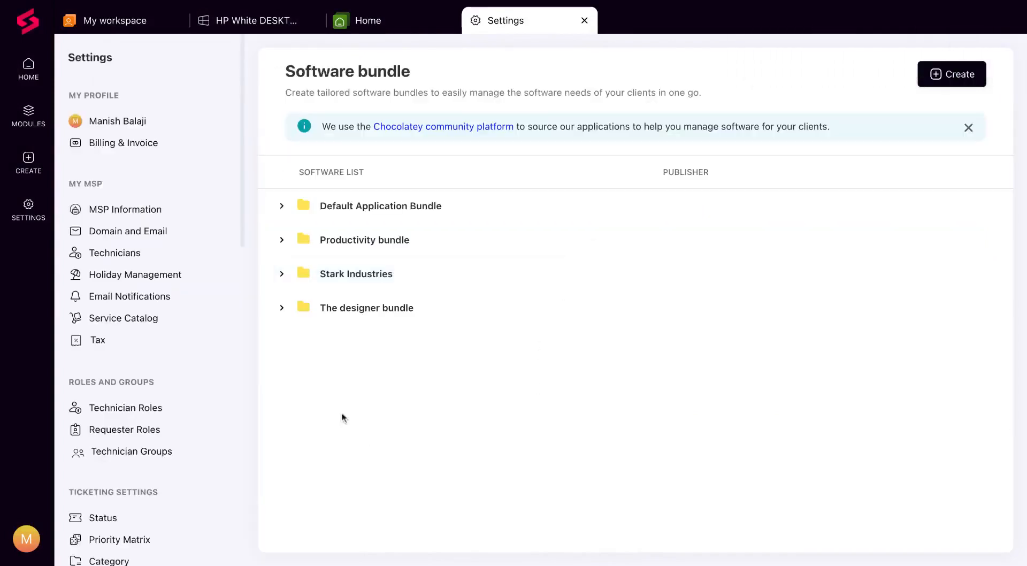
- Add The designer bundle to the Software Management list of the hierarchical Windows Workstation Policies
{"action": "left_click", "coordinate": [28, 204]}
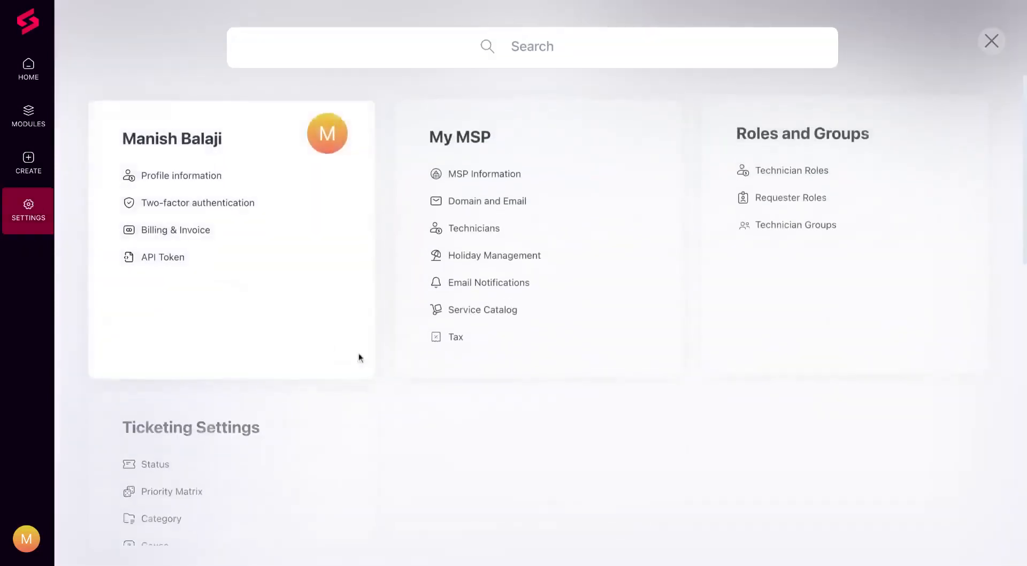
{"action": "scroll", "coordinate": [423, 402], "scroll_direction": "down", "scroll_amount": 5}
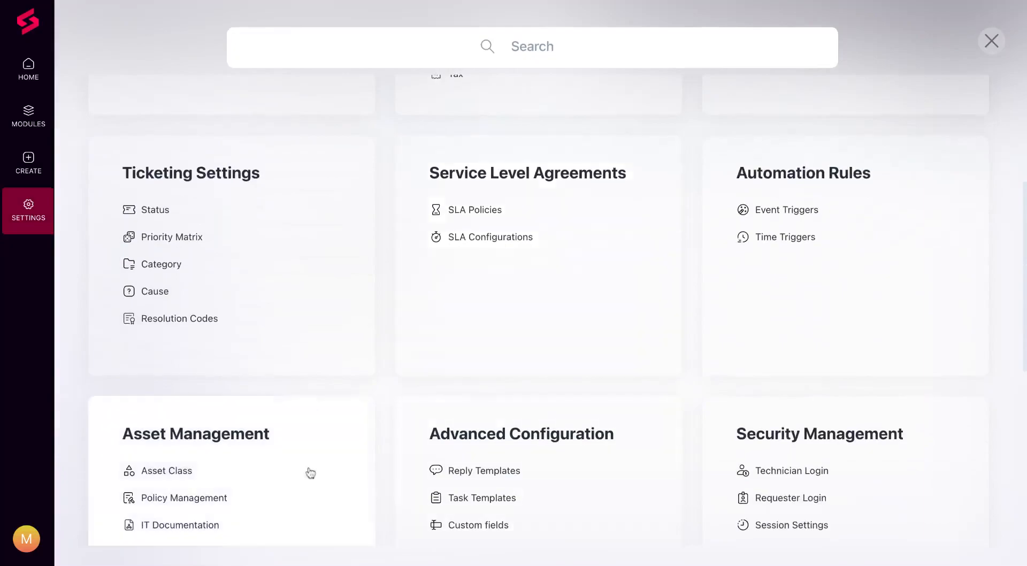
{"action": "left_click", "coordinate": [228, 502]}
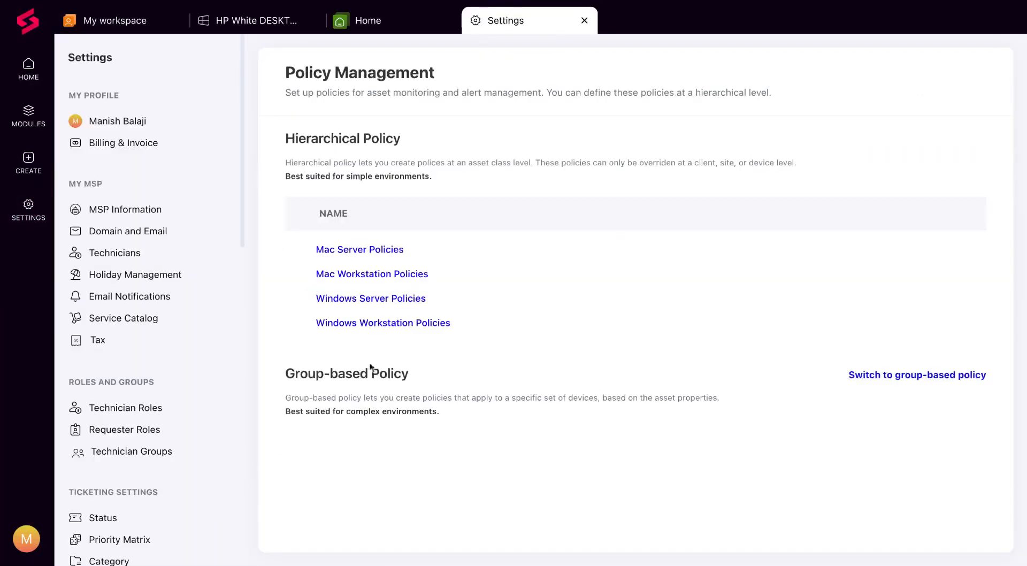
{"action": "left_click", "coordinate": [381, 323]}
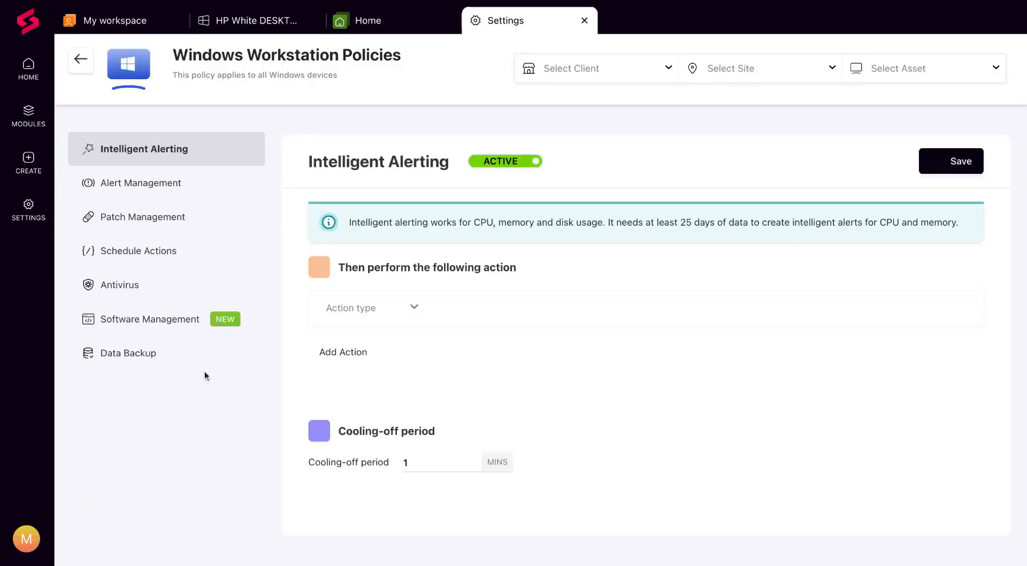
{"action": "left_click", "coordinate": [145, 319]}
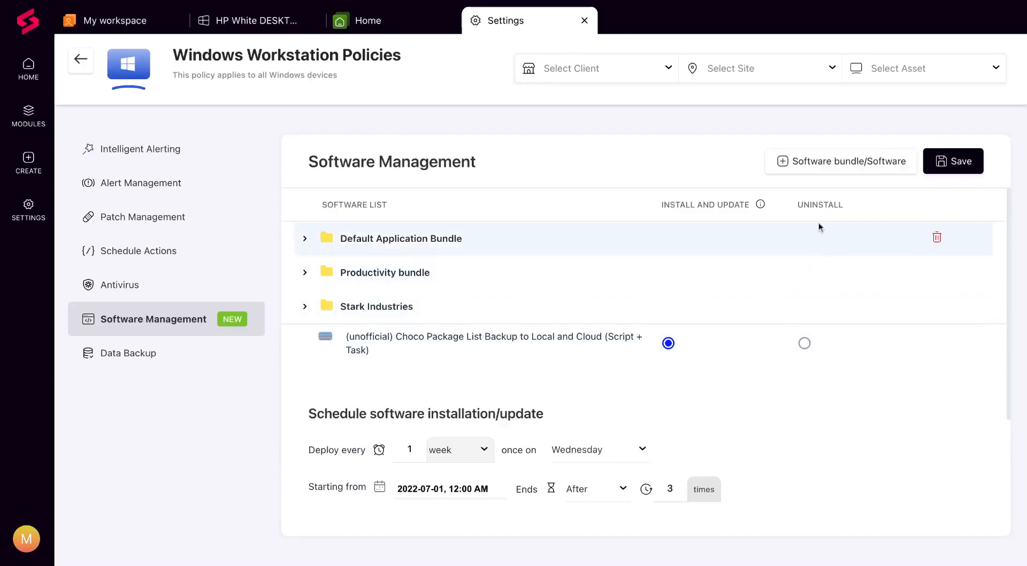
{"action": "left_click", "coordinate": [815, 177]}
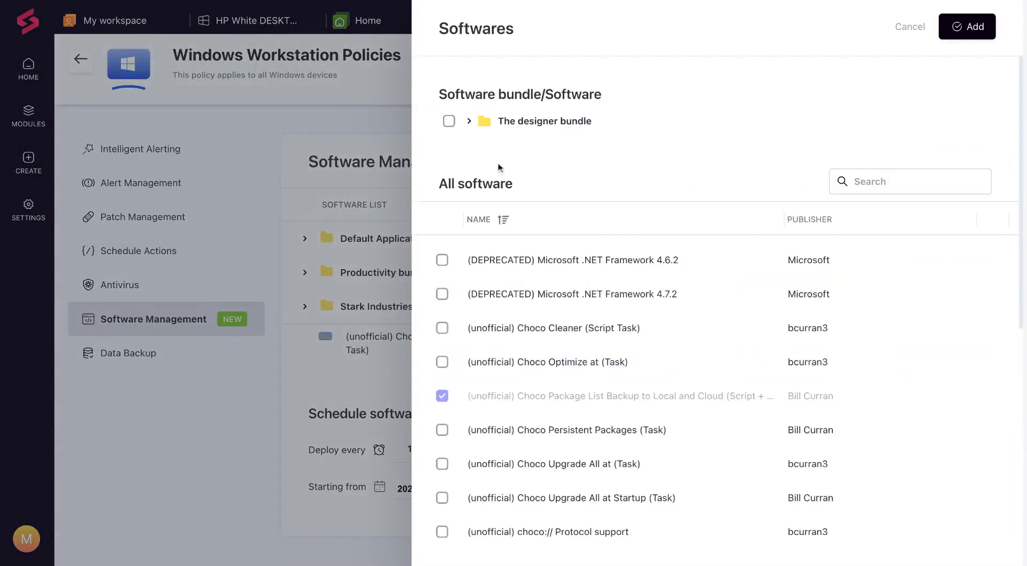
{"action": "left_click", "coordinate": [449, 122]}
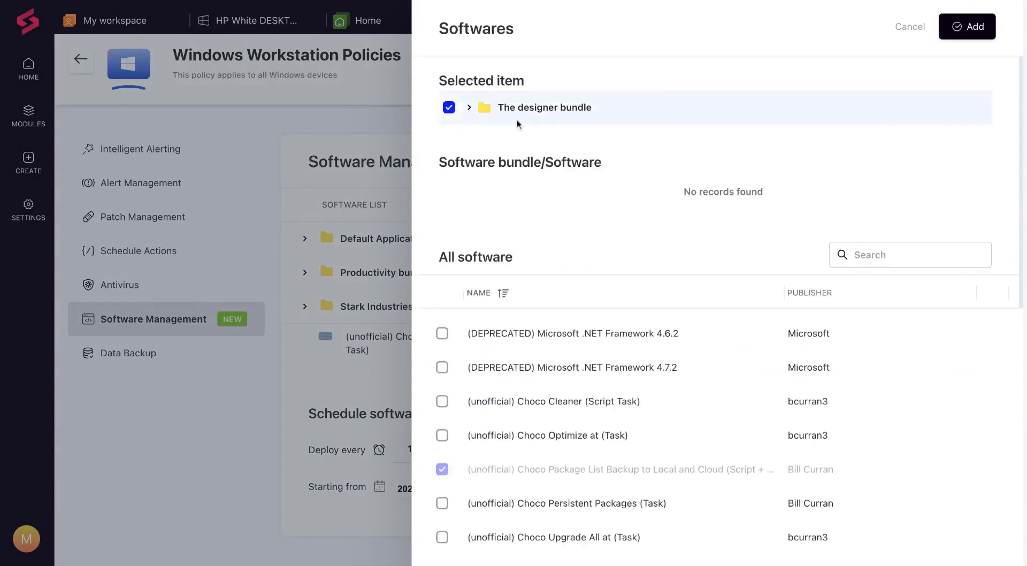
{"action": "left_click", "coordinate": [973, 29]}
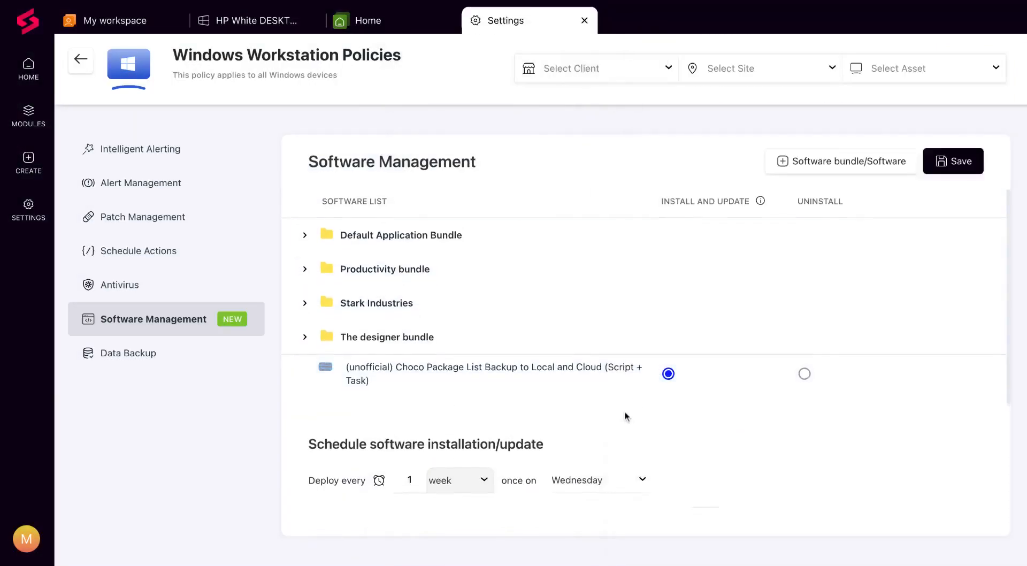
- Set Notepad++ in the Productivity bundle to Uninstall and save the software management policy
{"action": "scroll", "coordinate": [625, 416], "scroll_direction": "down", "scroll_amount": 1}
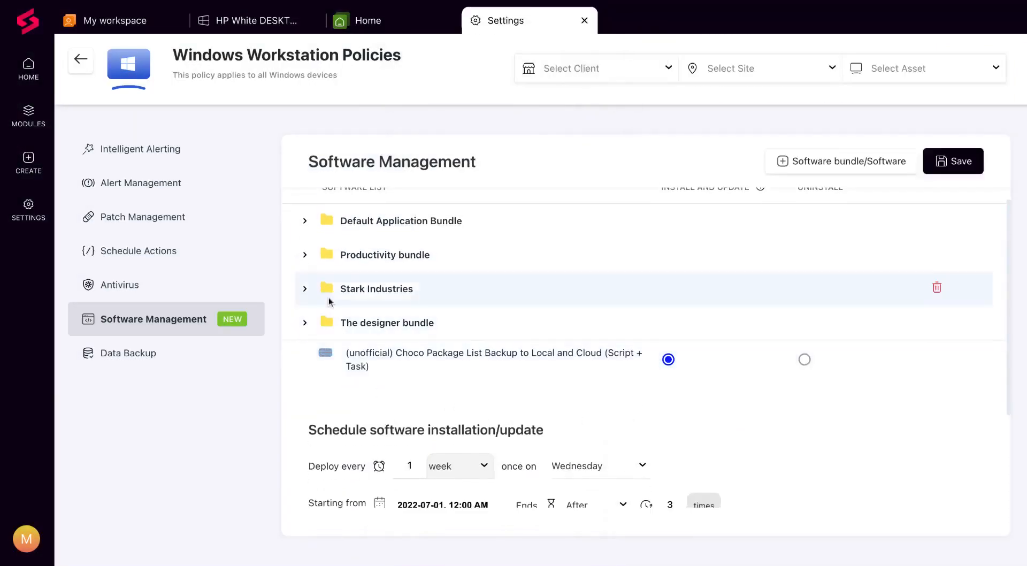
{"action": "left_click", "coordinate": [304, 258]}
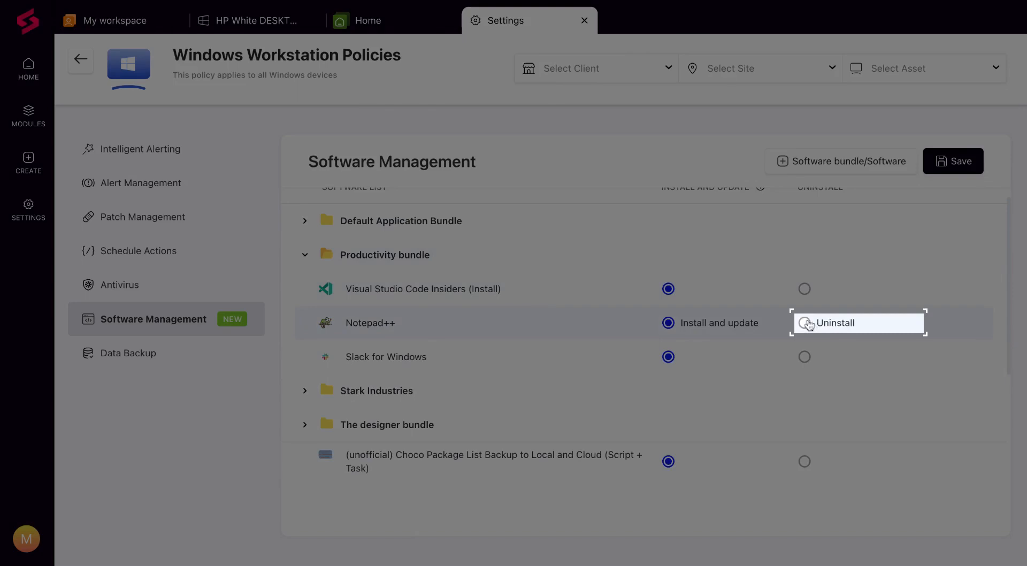
{"action": "left_click", "coordinate": [805, 323]}
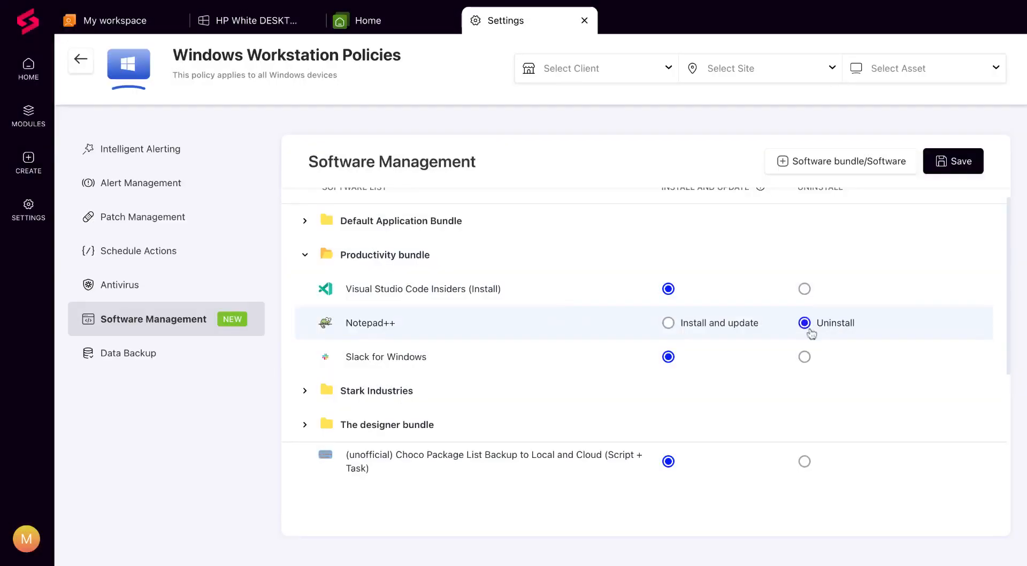
{"action": "scroll", "coordinate": [861, 401], "scroll_direction": "down", "scroll_amount": 5}
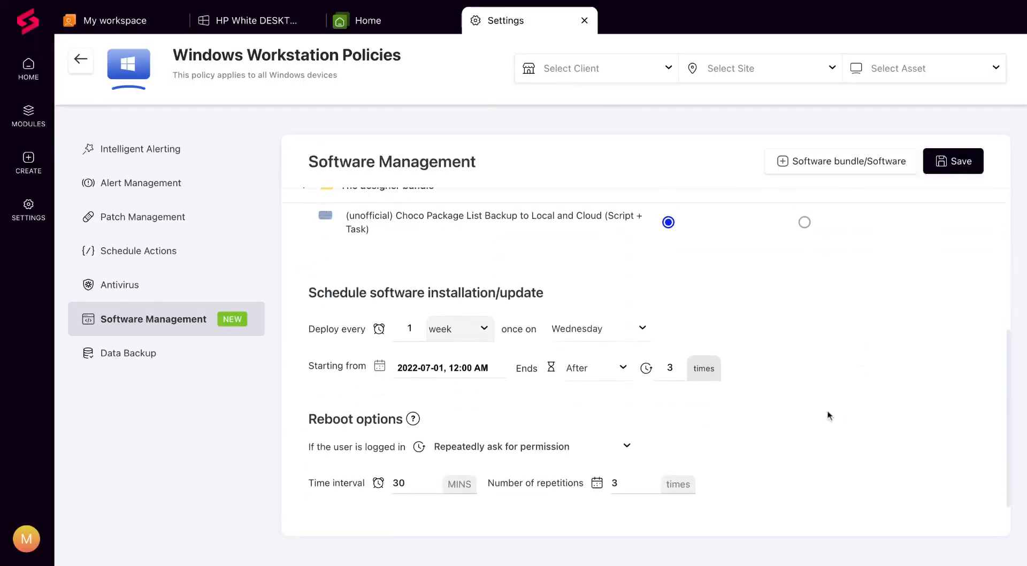
{"action": "left_click", "coordinate": [950, 166]}
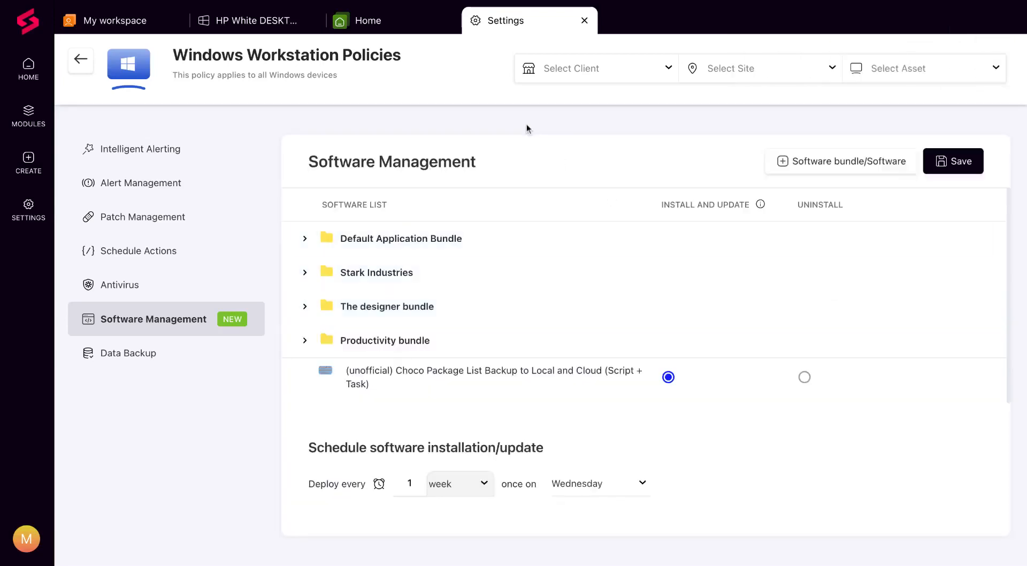
- View the Managed Software list of the HP White DESKTOP-9J8RLGD asset, sorted by status in descending order
{"action": "left_click", "coordinate": [248, 30]}
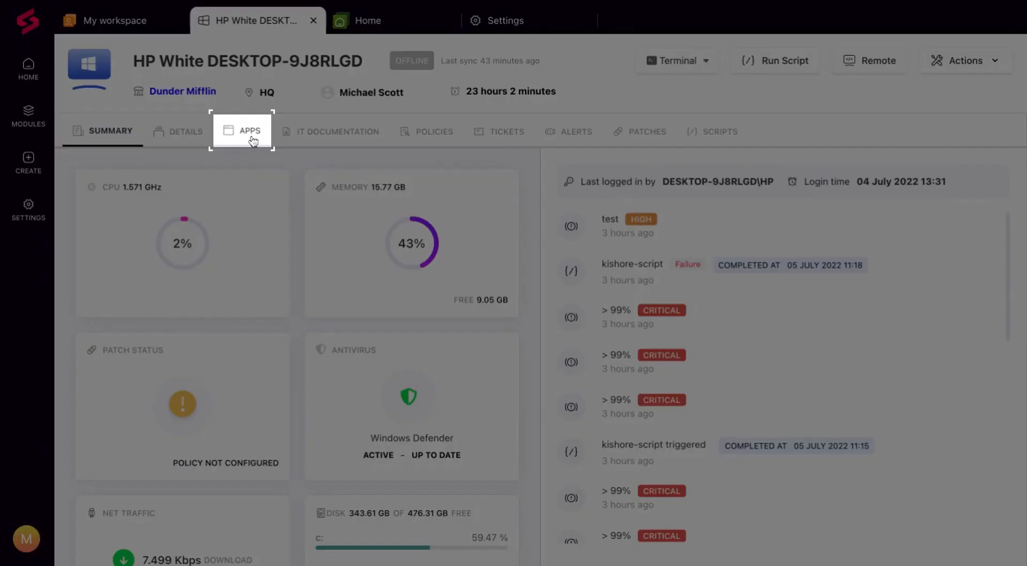
{"action": "left_click", "coordinate": [251, 138]}
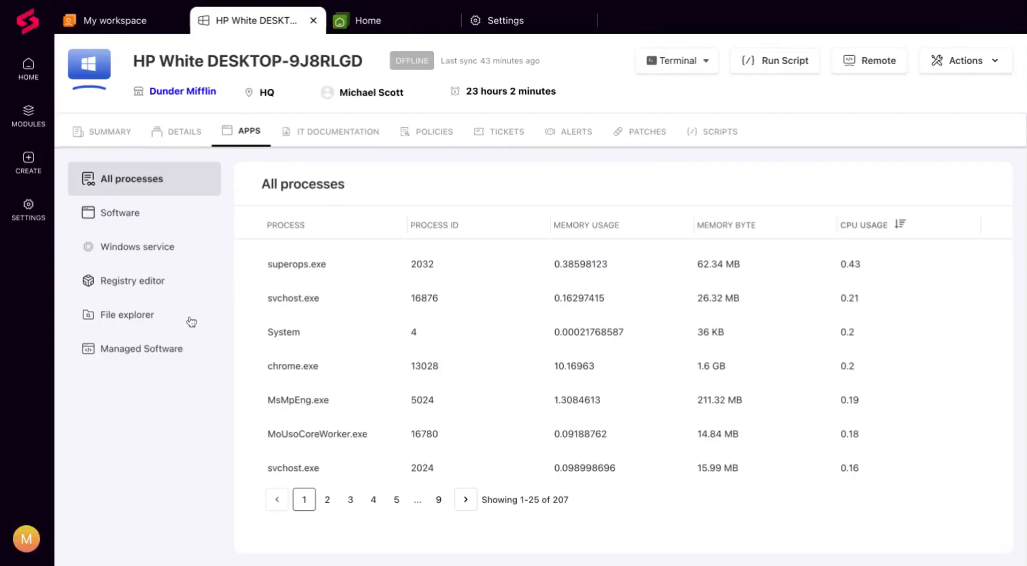
{"action": "left_click", "coordinate": [159, 353]}
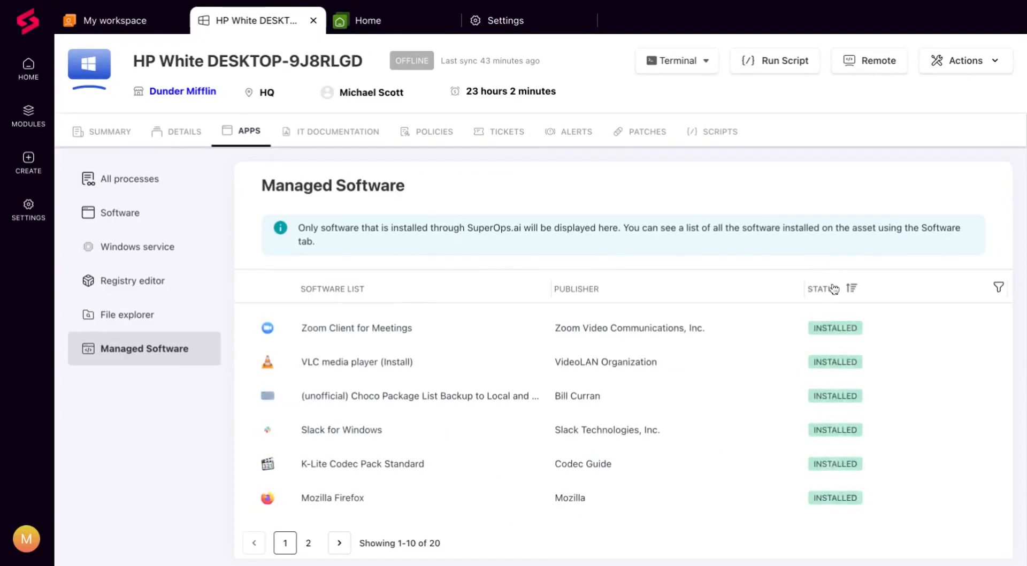
{"action": "left_click", "coordinate": [851, 288]}
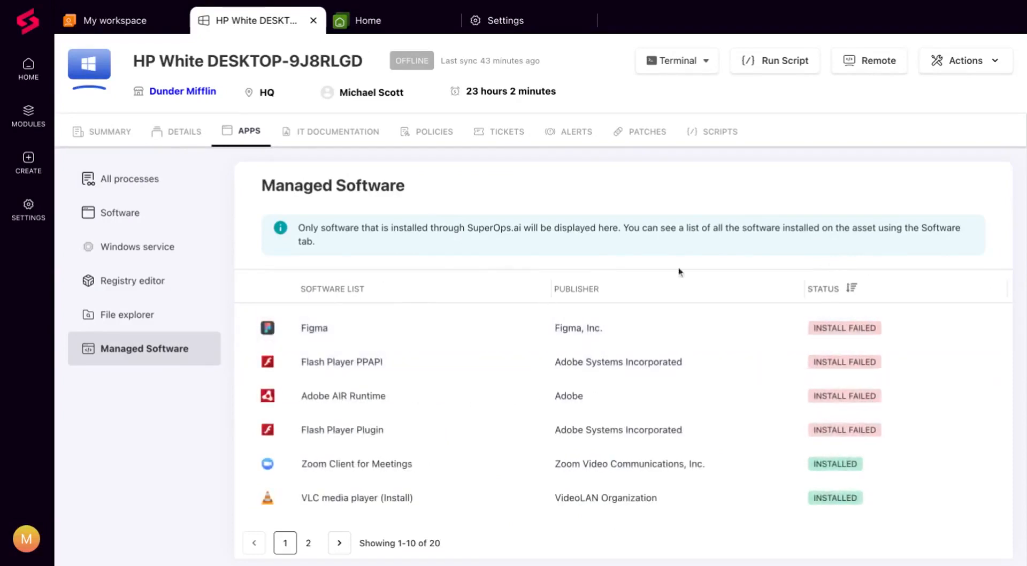